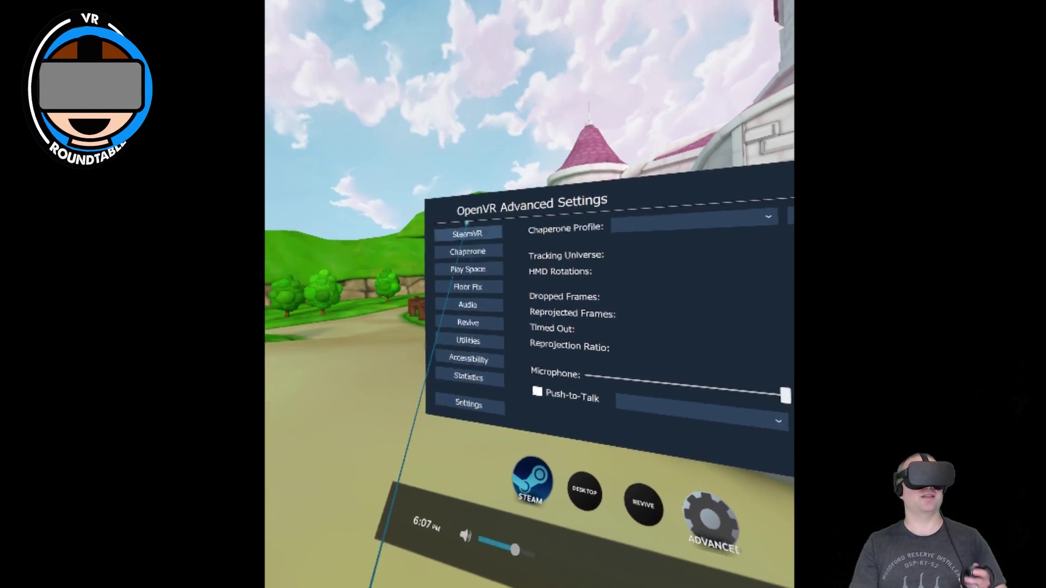
Raise Application Supersampling on the SteamVR page to 1.2, then return to the main page.
left_click(445, 249)
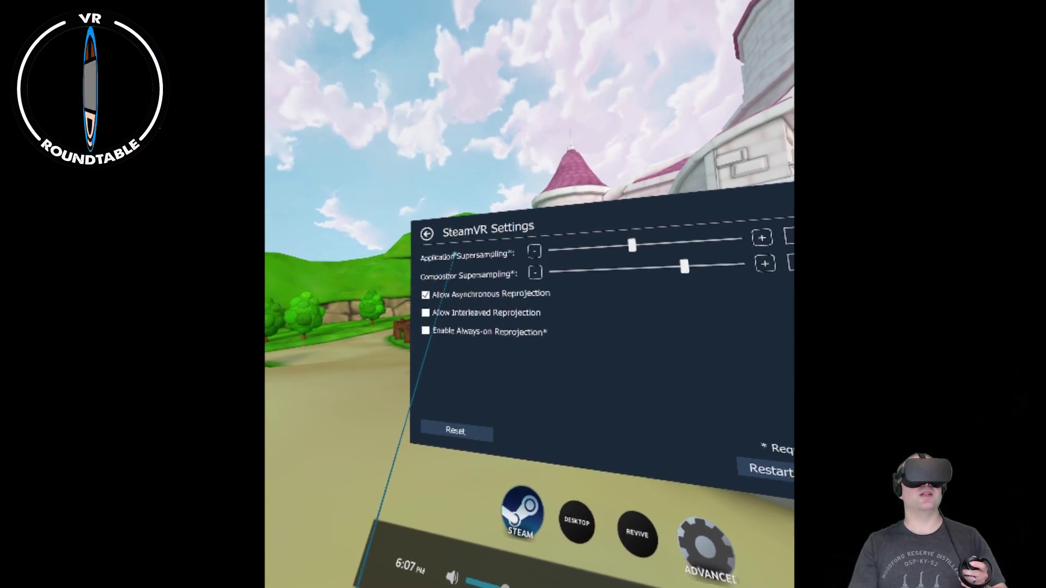
left_click(425, 231)
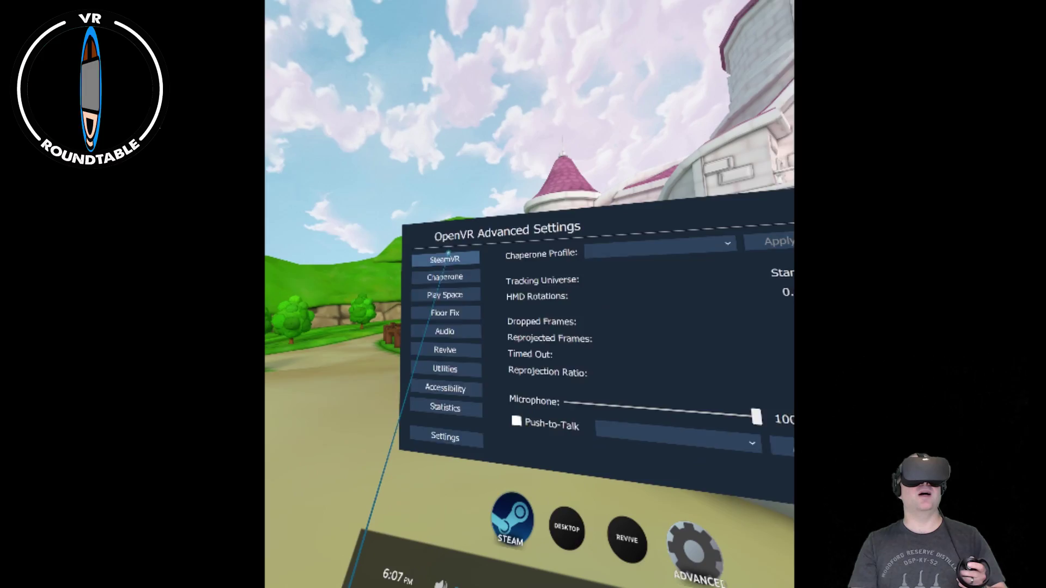
left_click(435, 262)
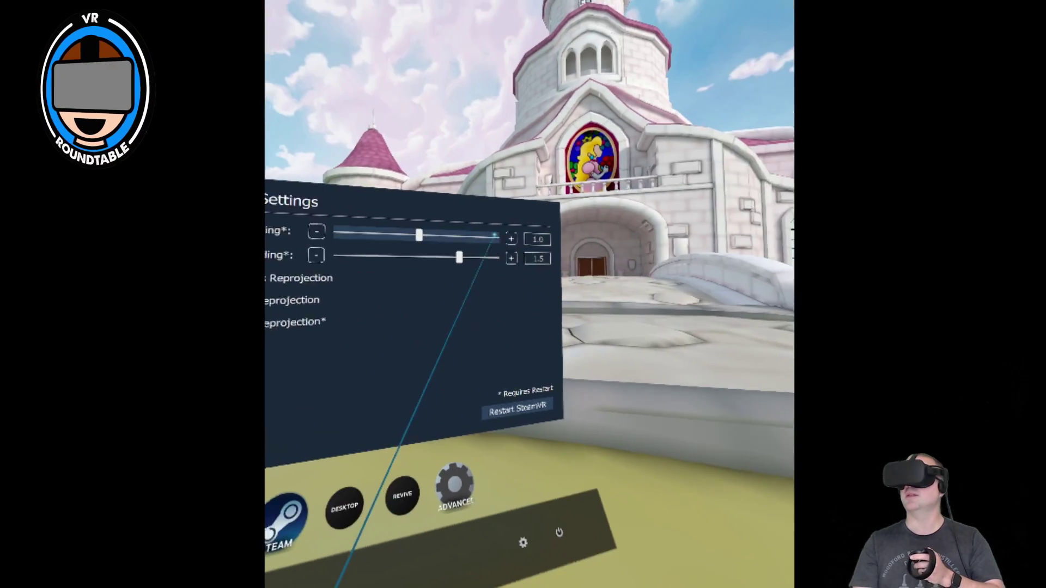
left_click(649, 231)
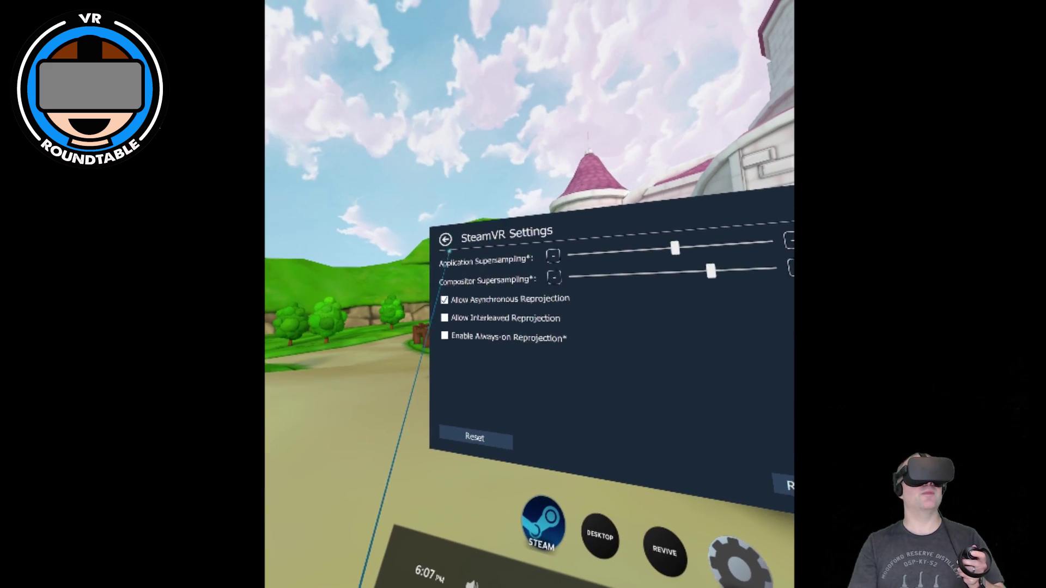
left_click(444, 241)
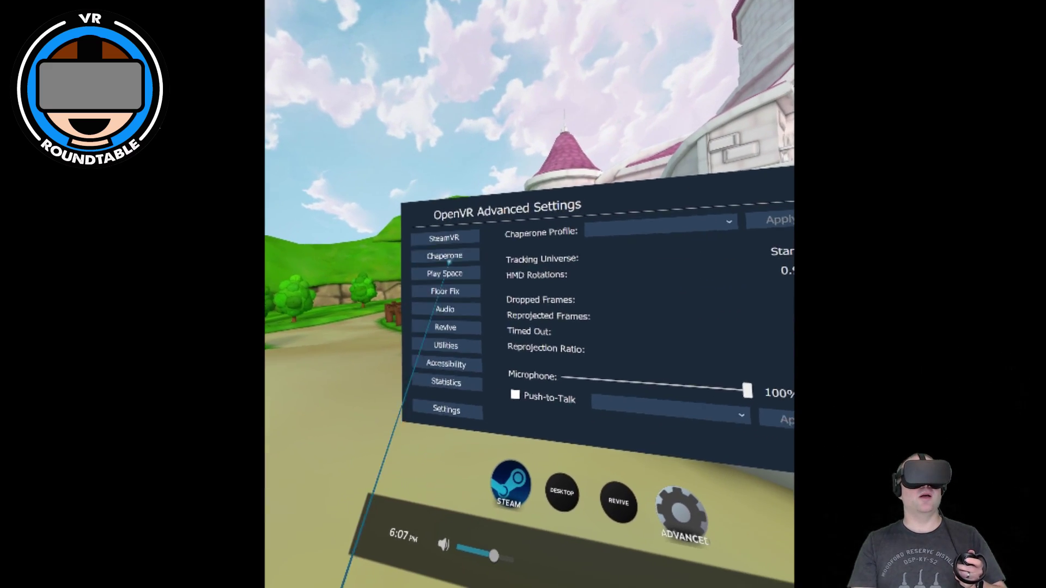
Open Chaperone Settings and drag the Visibility slider upward.
left_click(442, 255)
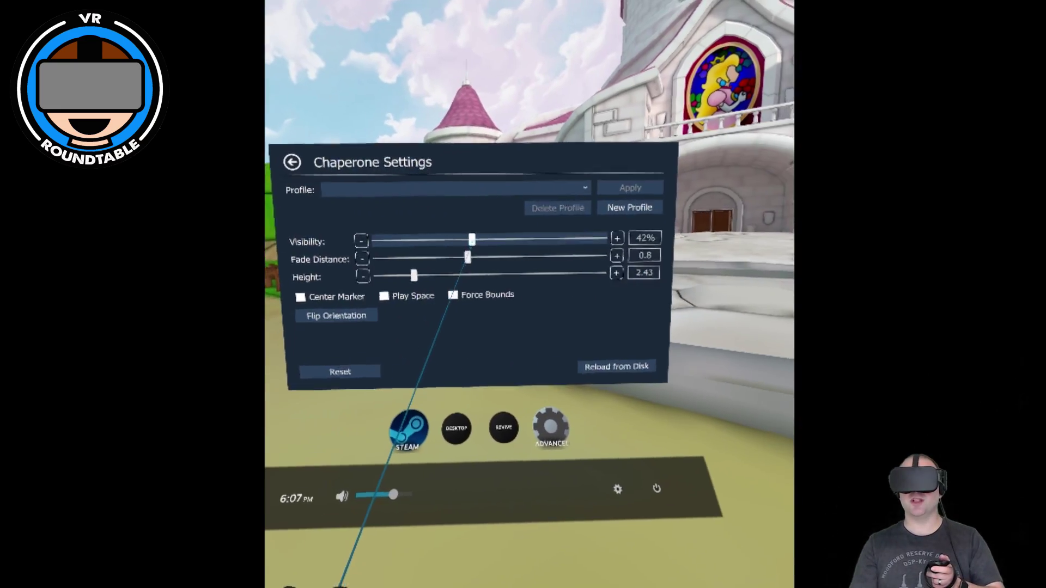
left_click(534, 271)
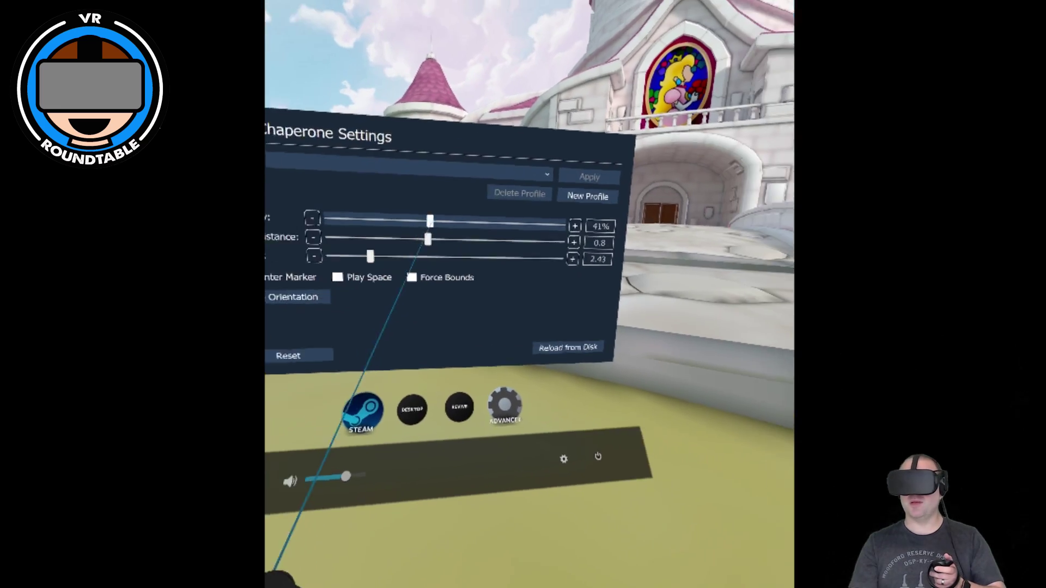
left_click_drag(473, 238, 502, 238)
left_click_drag(408, 233, 274, 252)
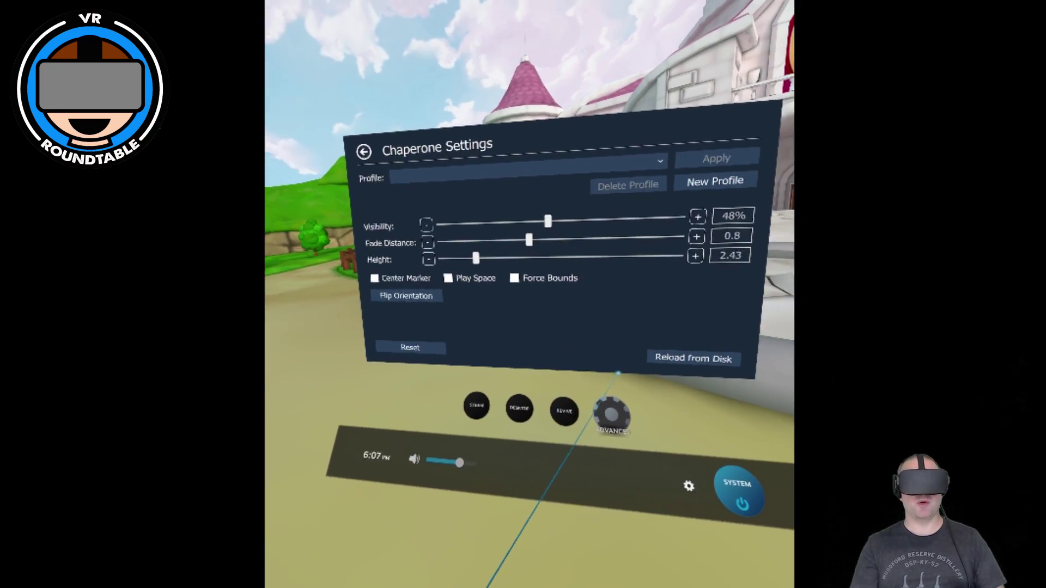
Toggle Force Bounds and move Visibility up and back down, settling near 53%.
left_click(497, 267)
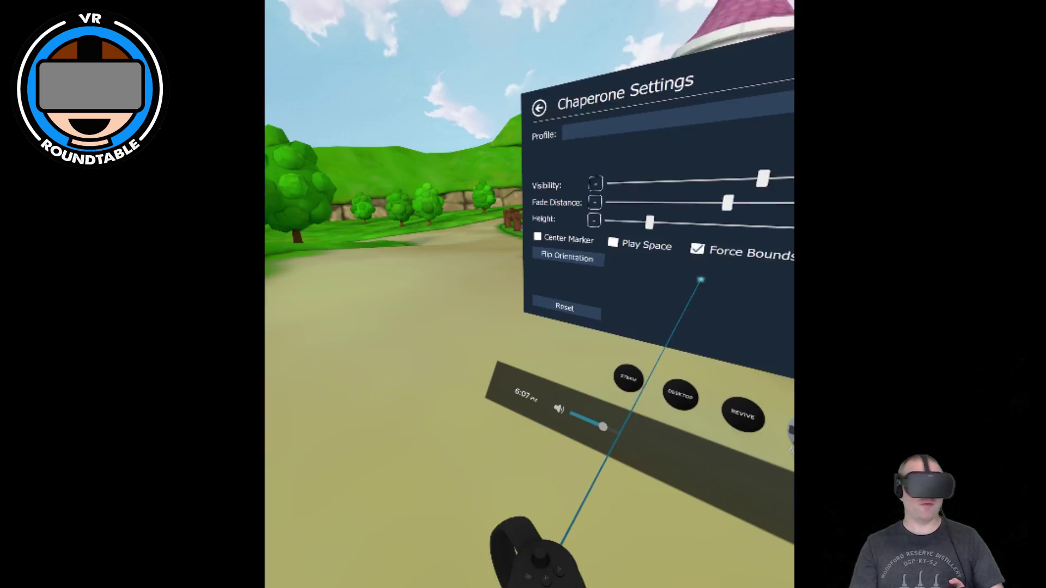
left_click(576, 210)
left_click_drag(537, 223, 581, 224)
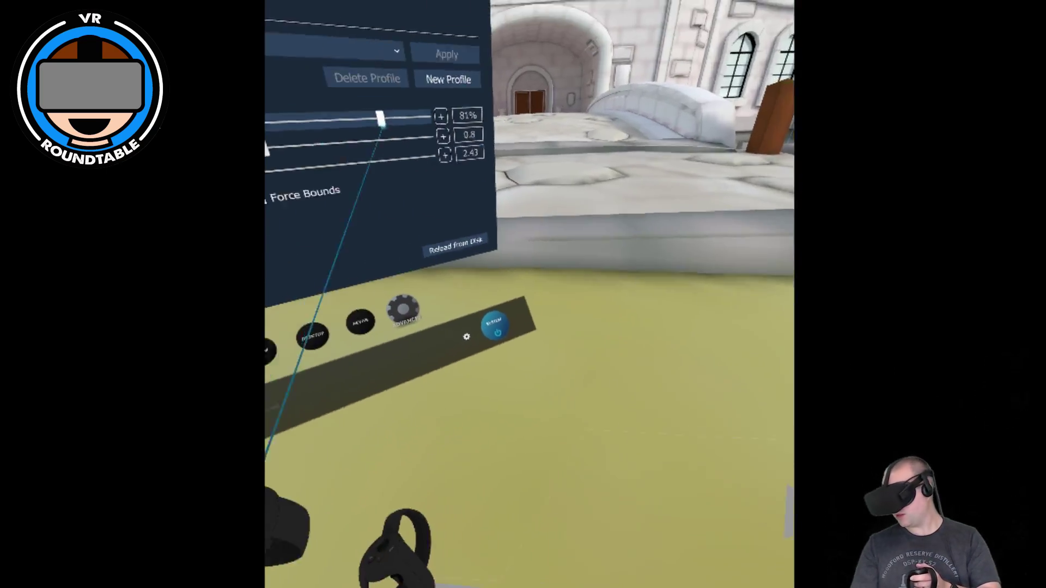
left_click_drag(380, 118, 586, 220)
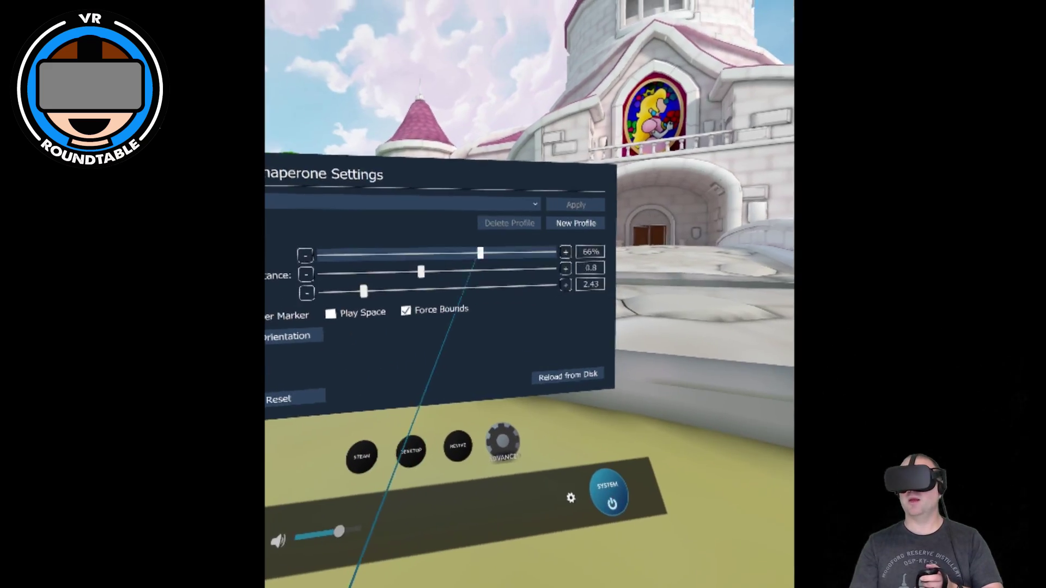
left_click_drag(462, 247, 455, 245)
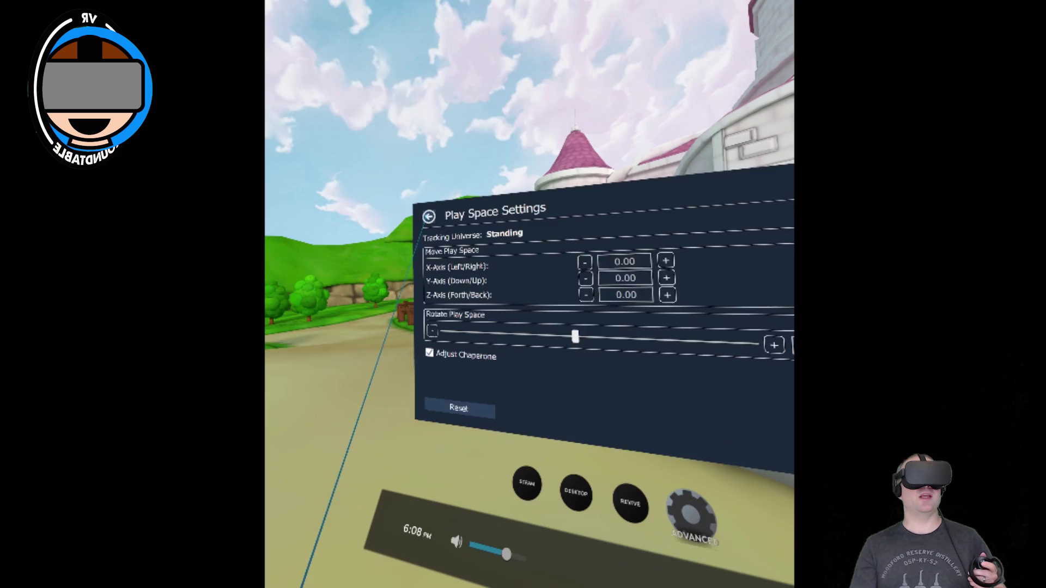
Leave Play Space Settings for the main page and switch to Floor Fix.
left_click(563, 202)
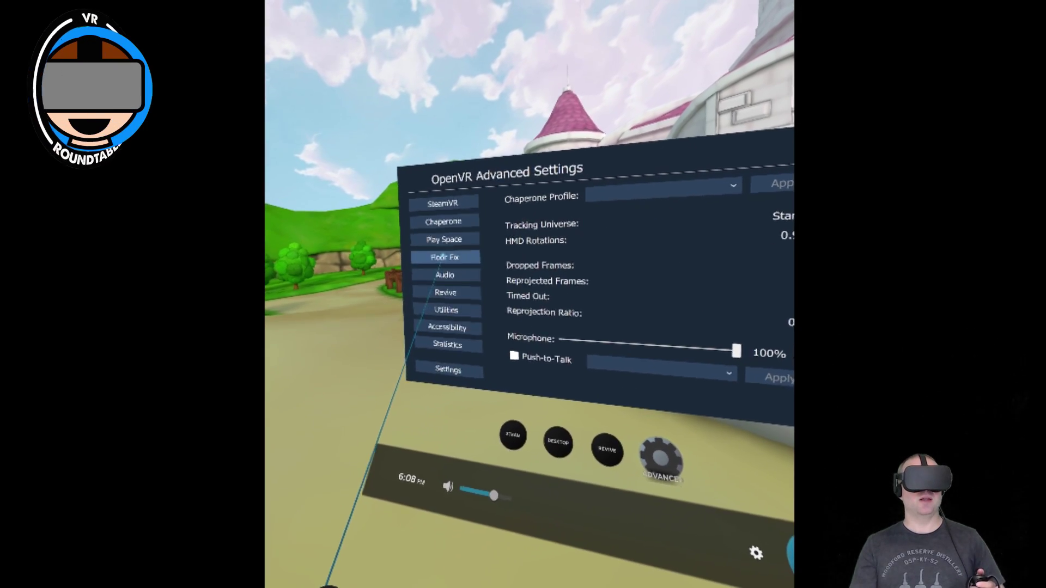
left_click(443, 257)
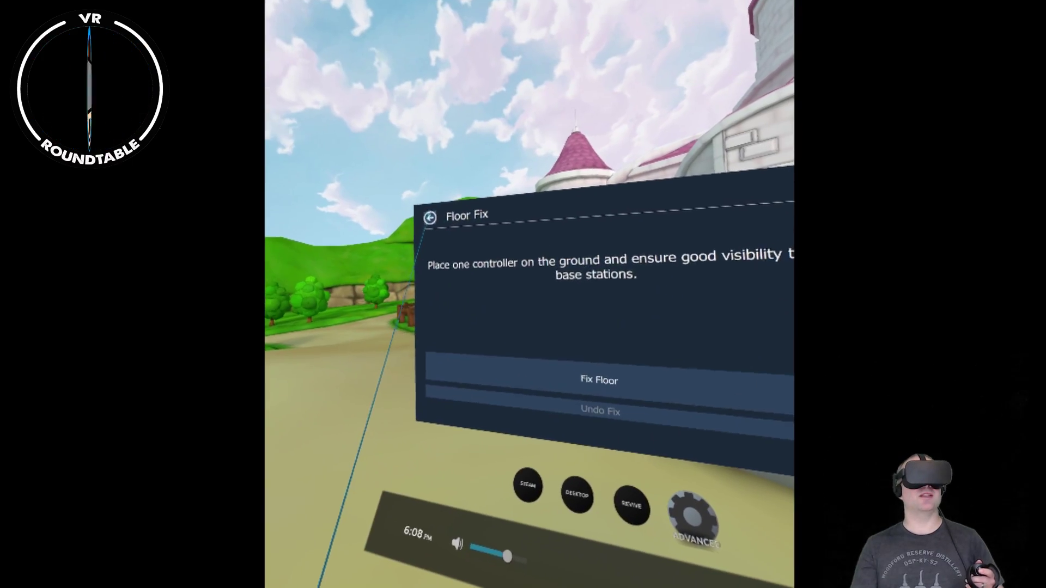
Review Audio's Playback and Mirror Device lists, keeping Headphones (Rift Audio) and <None>, then go back.
left_click(435, 222)
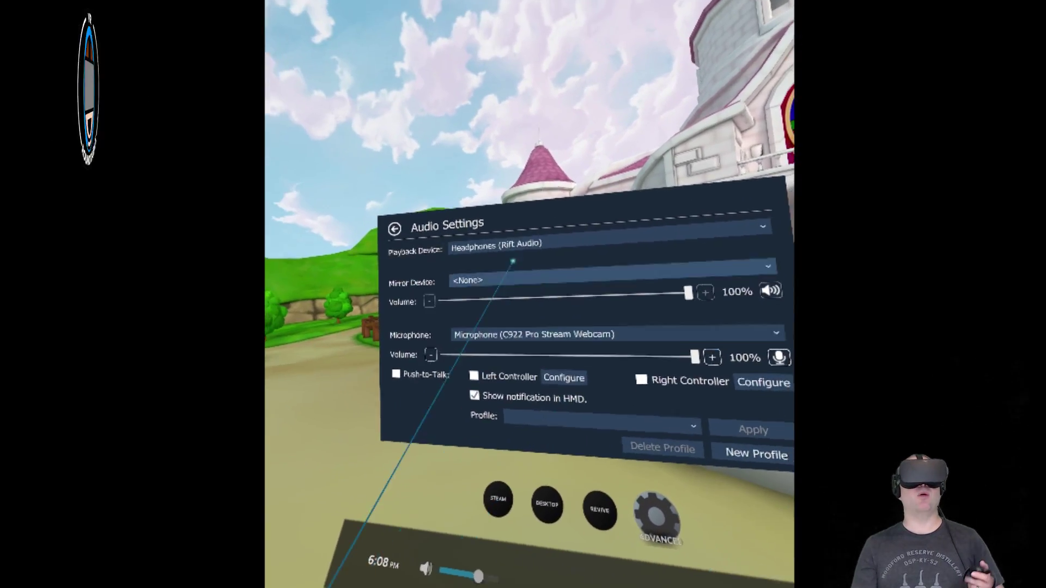
left_click(417, 337)
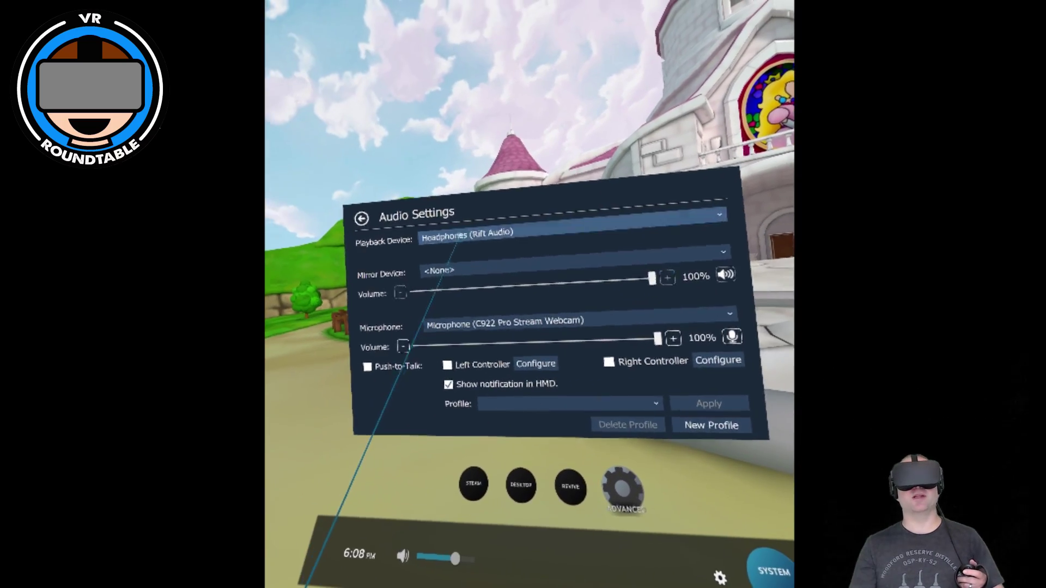
left_click(455, 241)
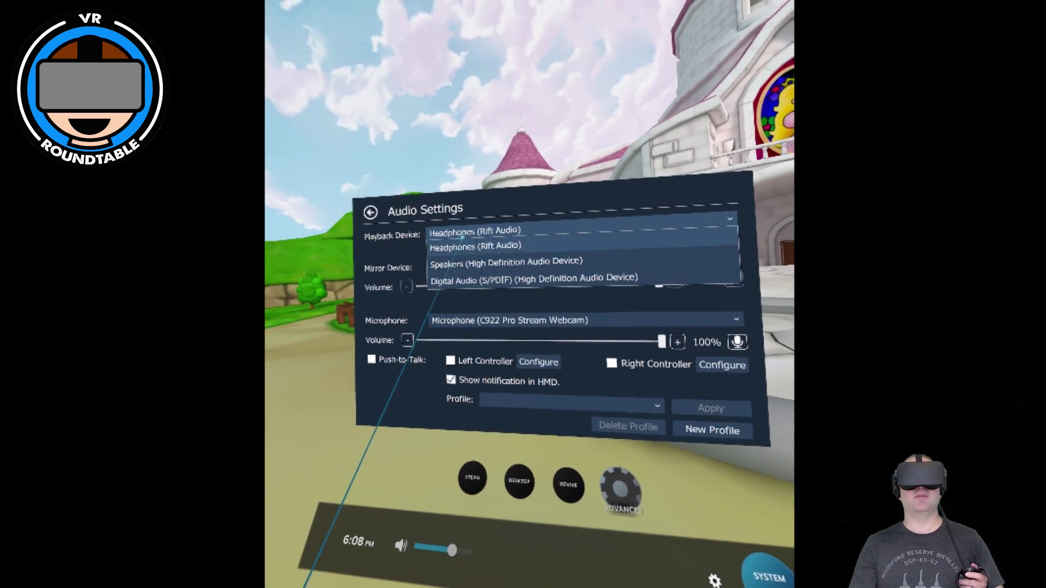
left_click(459, 260)
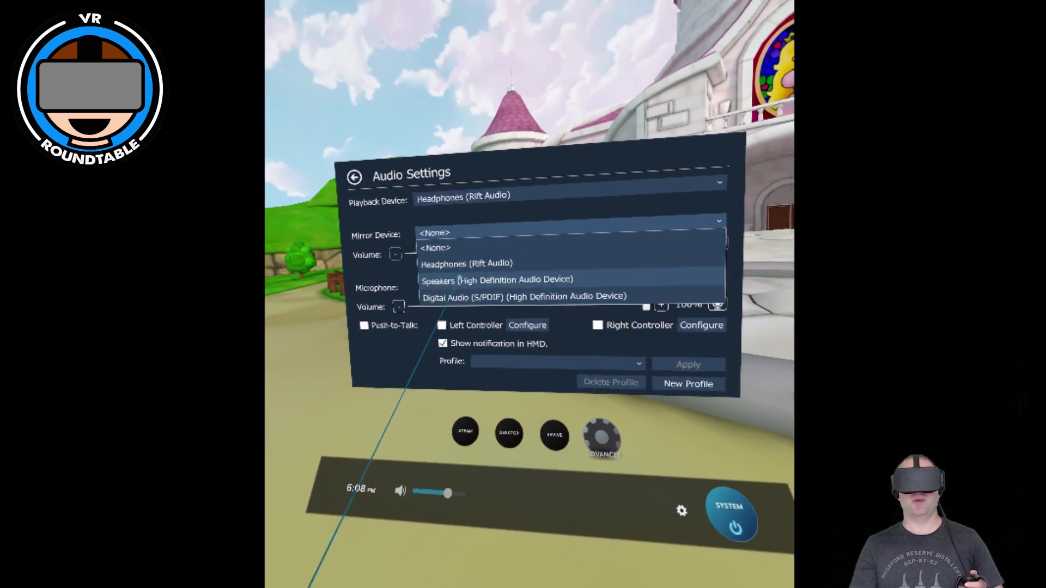
left_click(468, 224)
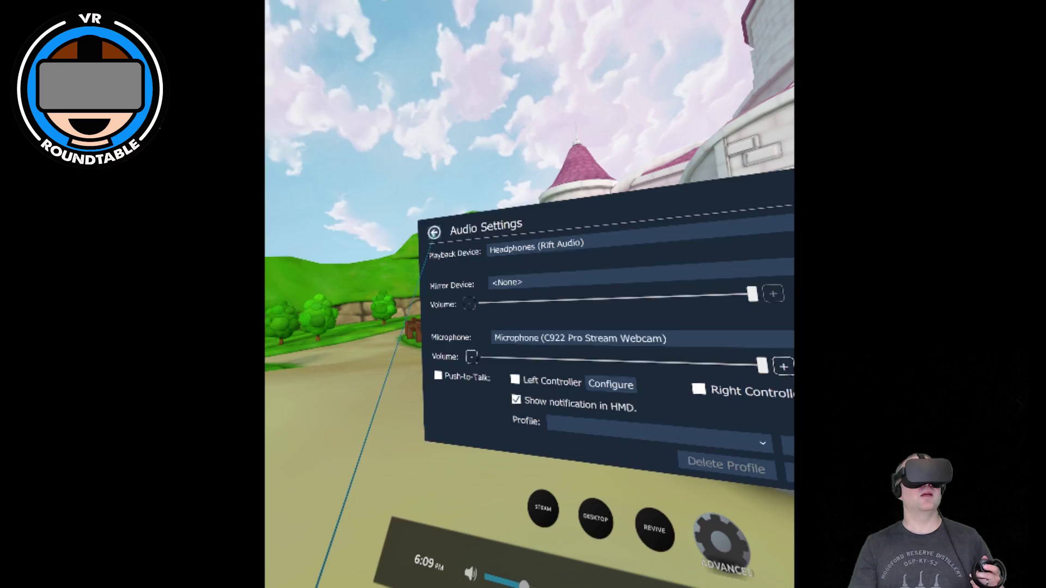
left_click(434, 232)
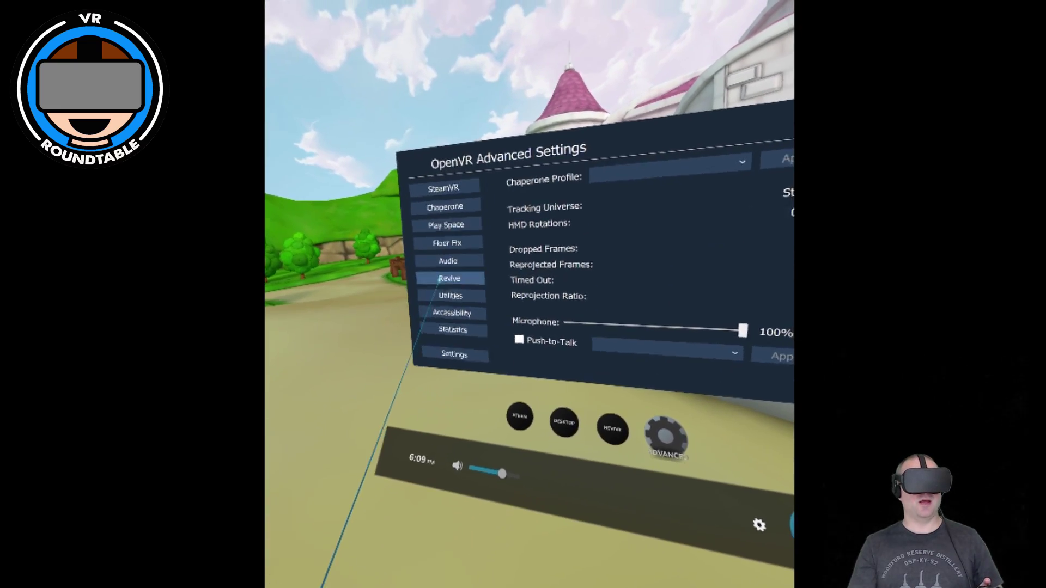
Open Revive Settings and inspect Grip Button Mode, leaving it on Normal Mode.
left_click(444, 278)
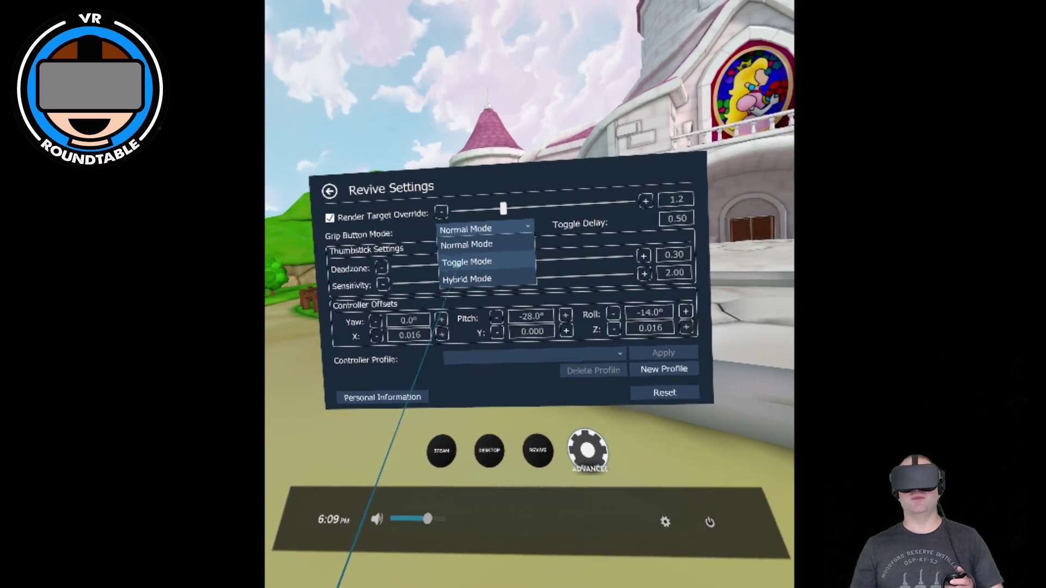
left_click(463, 252)
left_click(458, 220)
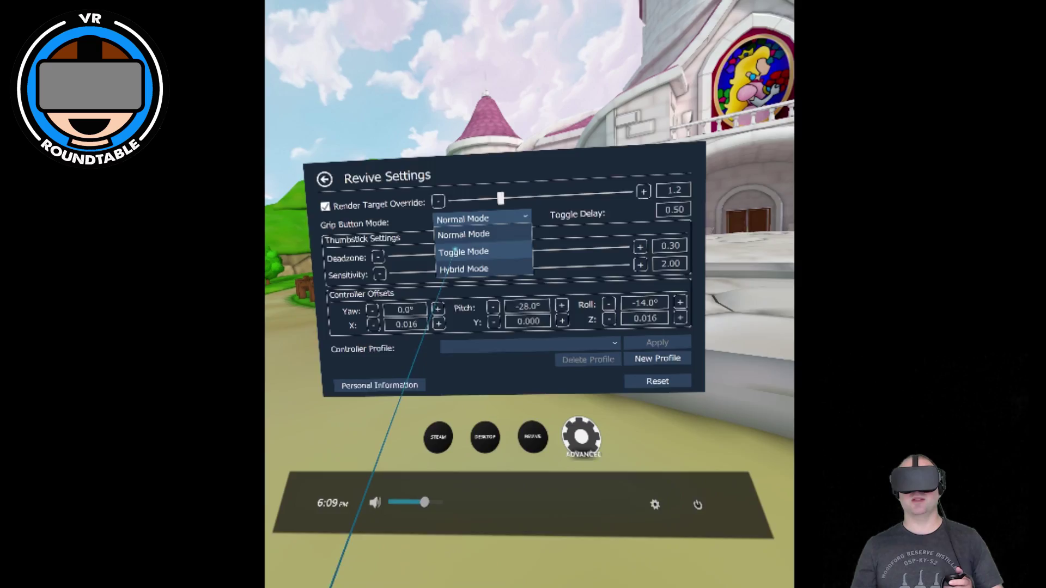
left_click(432, 240)
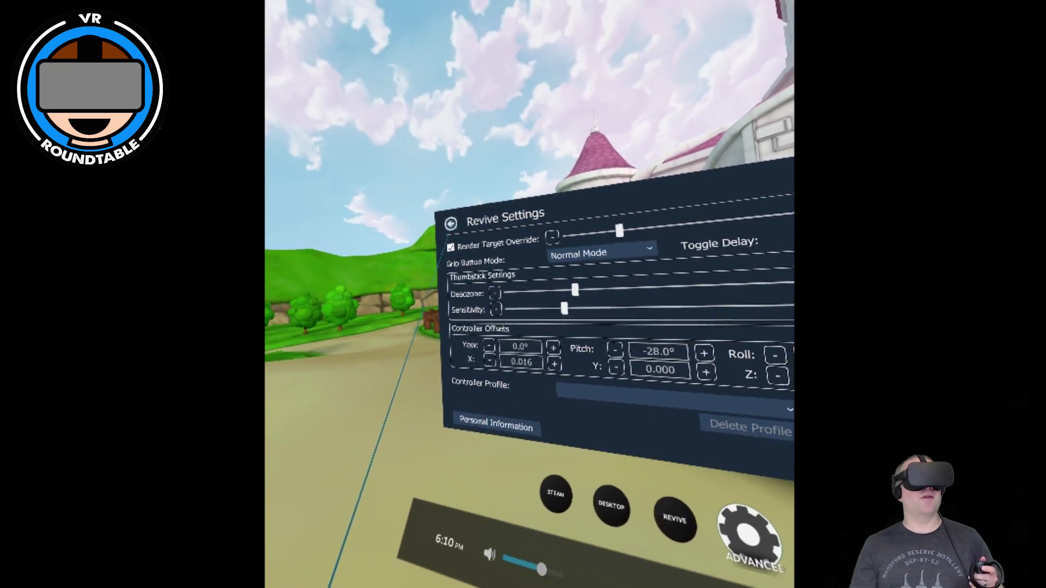
Return to the main page, look at Utilities, then go to Accessibility Tools.
left_click(511, 210)
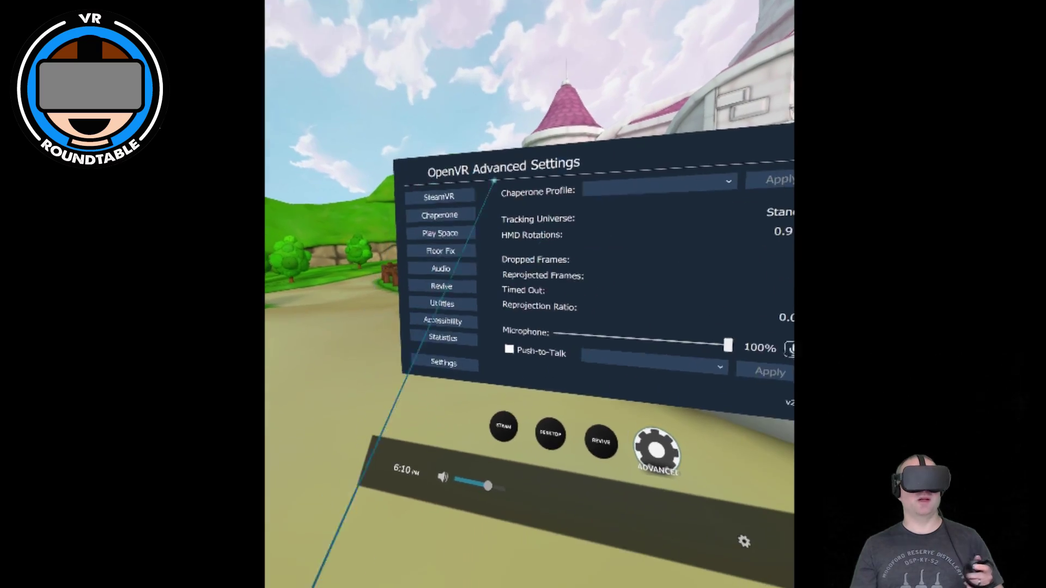
left_click(455, 273)
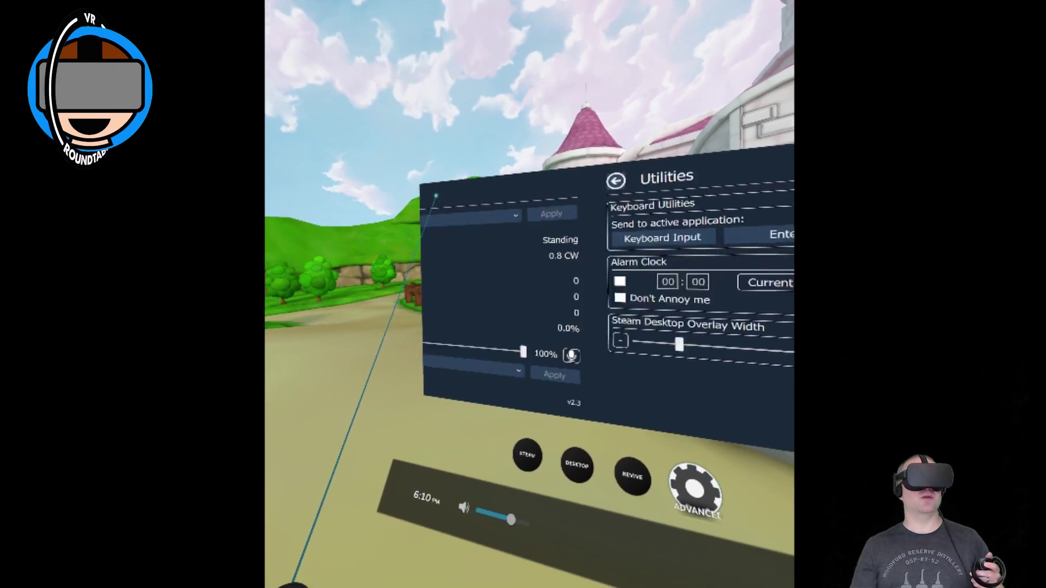
left_click(443, 298)
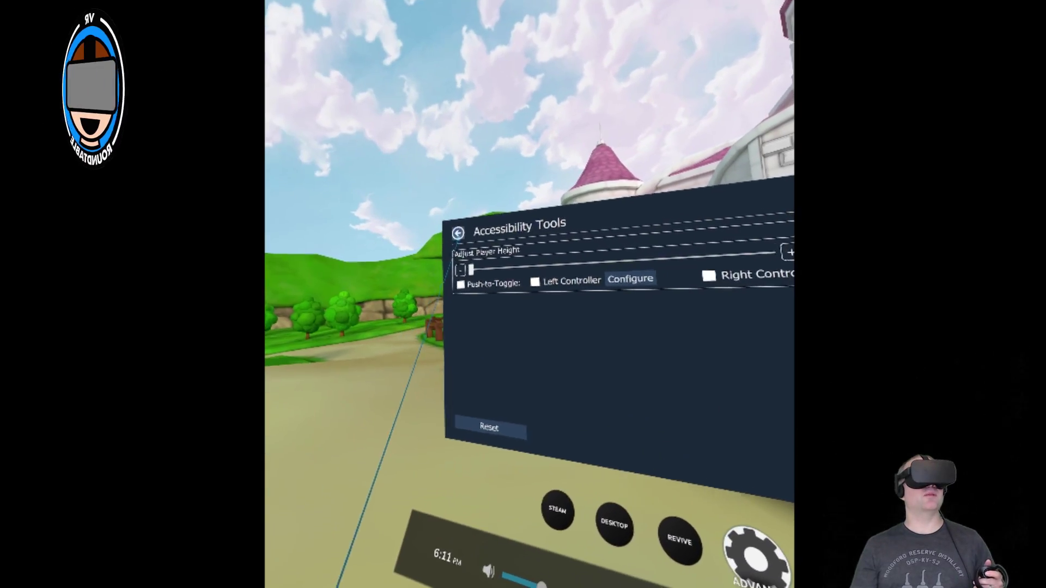
Visit the Statistics and Application Settings pages, going back to the main page after each.
left_click(457, 233)
left_click(452, 295)
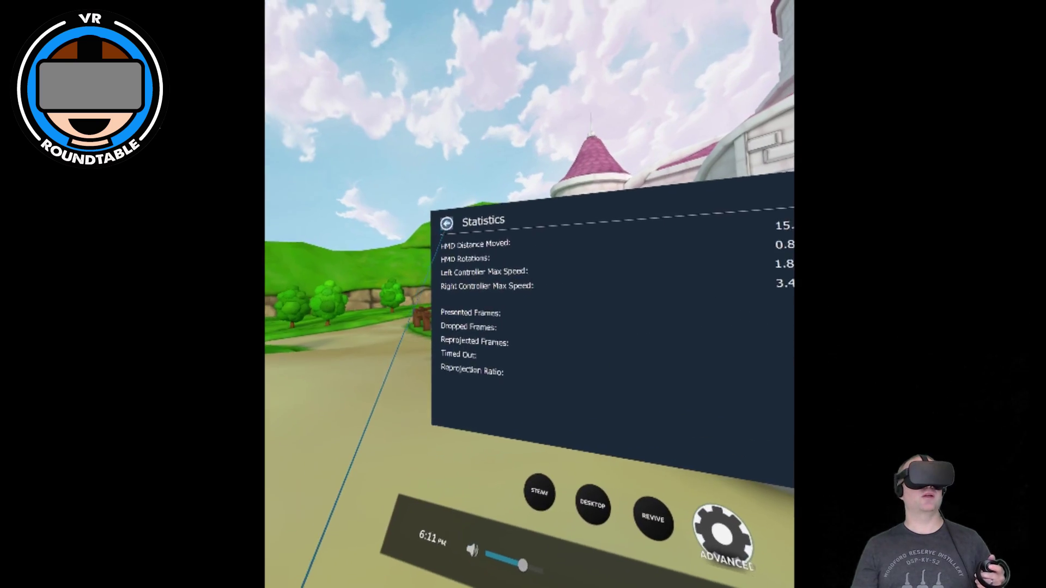
left_click(440, 223)
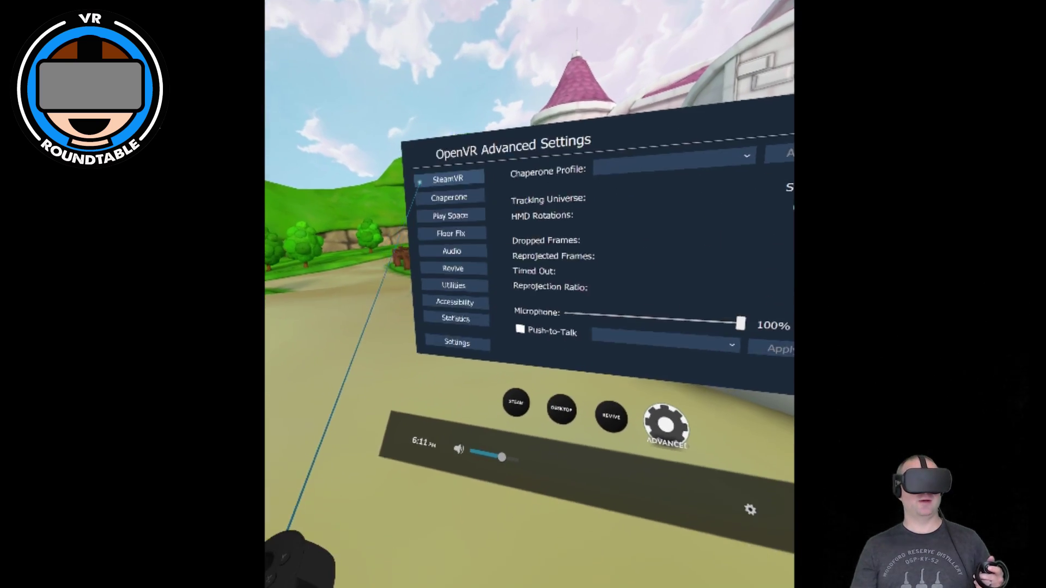
left_click(446, 303)
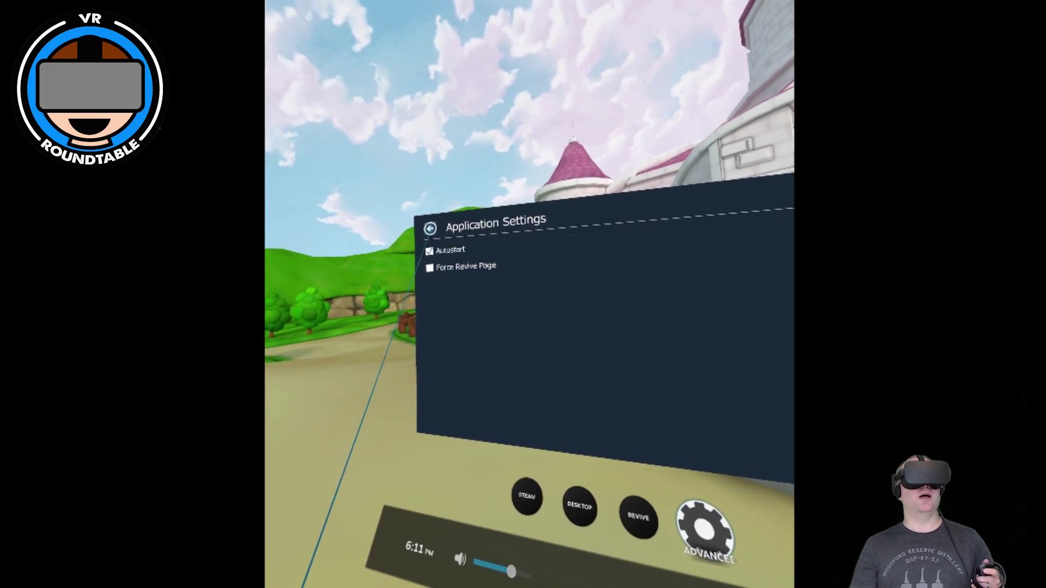
left_click(430, 228)
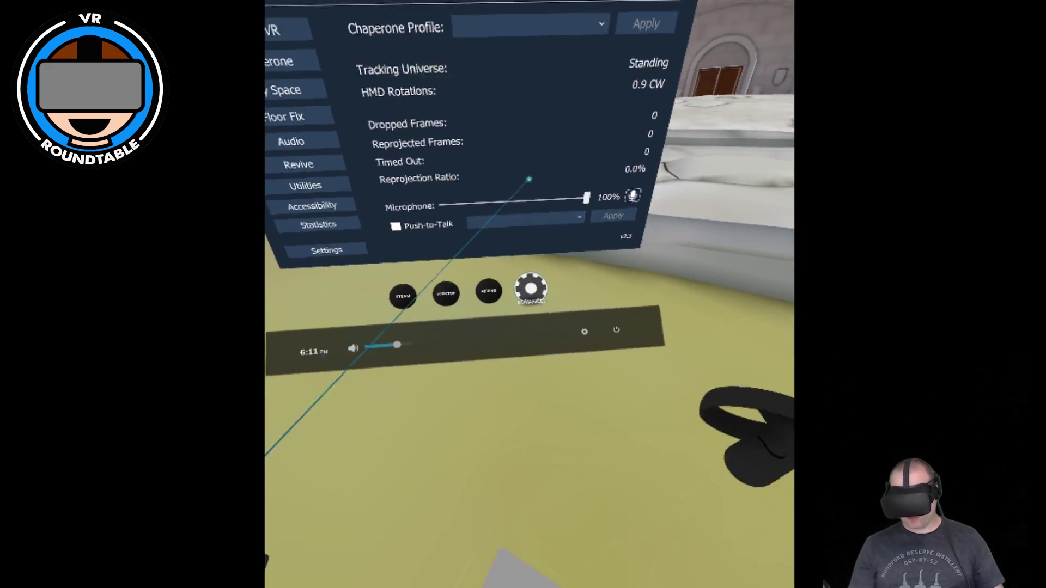